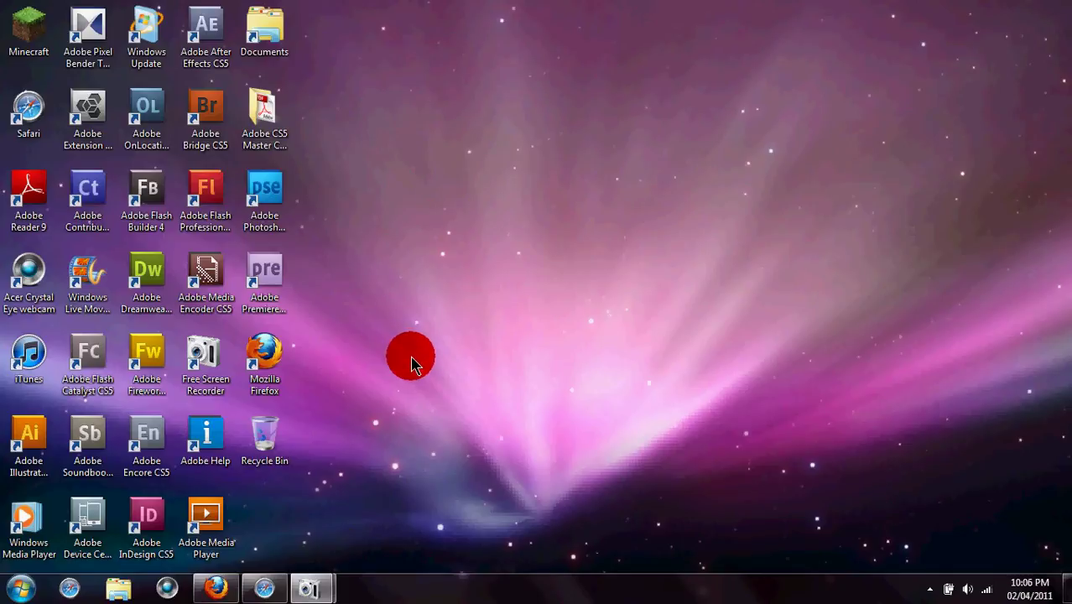
Open the Gadget Gallery from the desktop's right-click menu.
{"action": "right_click", "coordinate": [436, 270]}
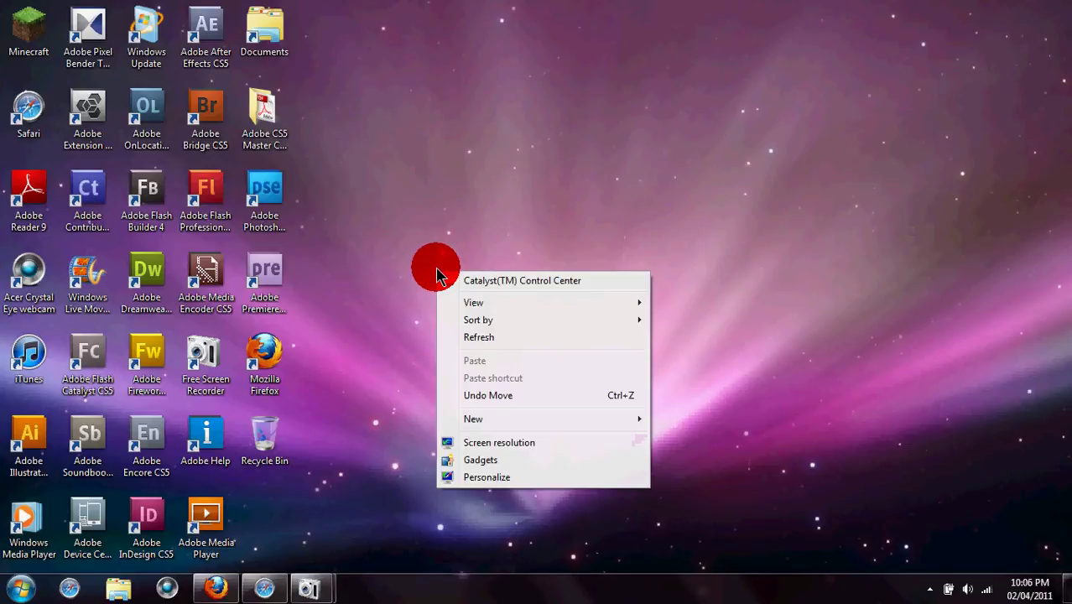
{"action": "left_click", "coordinate": [482, 460]}
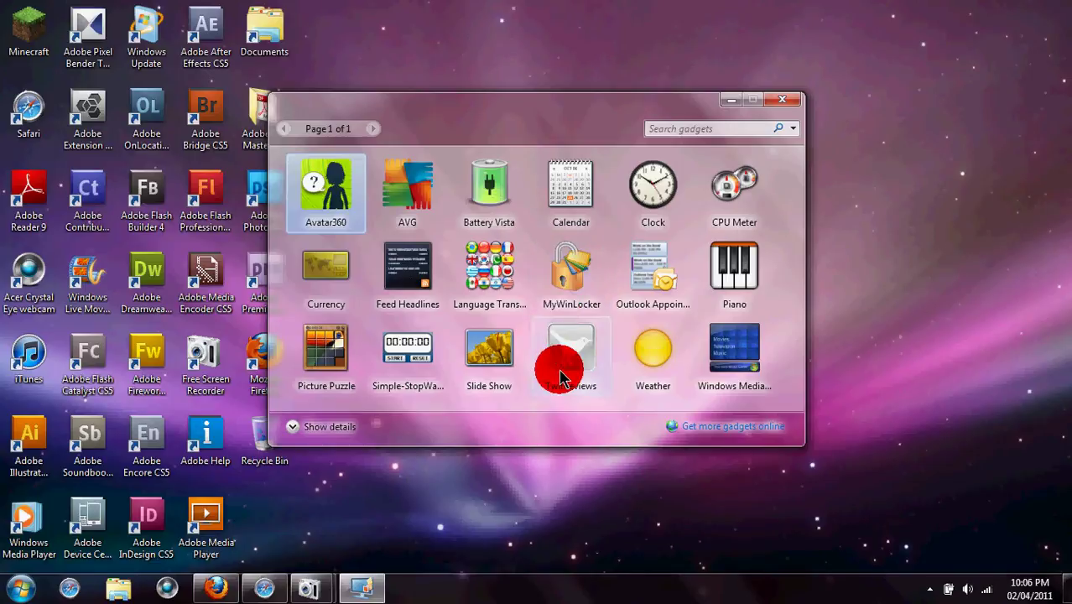
Add the Weather gadget to the desktop and close the gallery.
{"action": "left_click", "coordinate": [656, 359]}
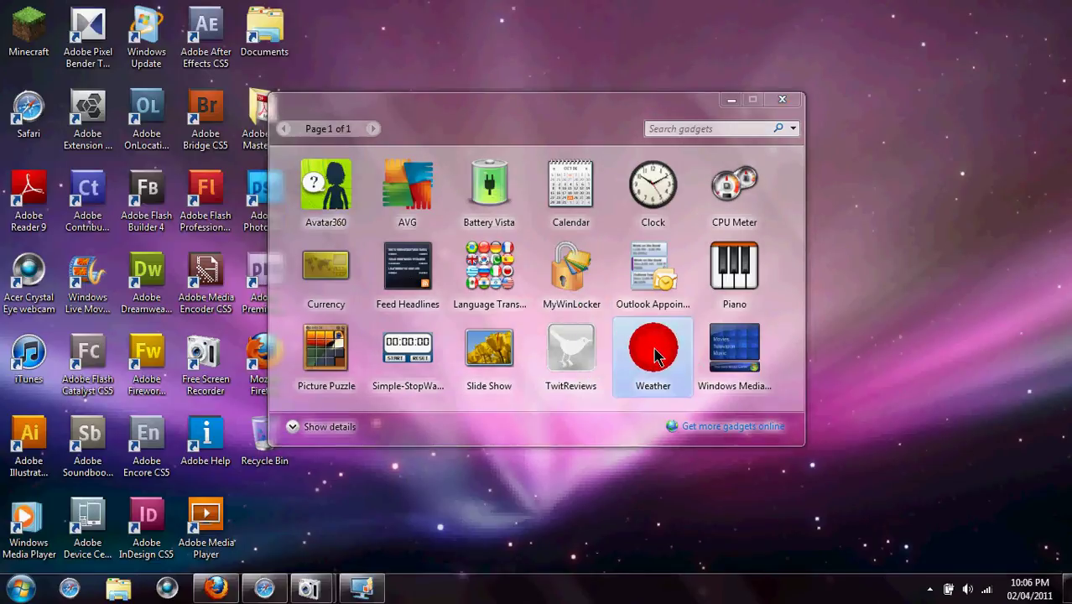
{"action": "double_click", "coordinate": [656, 356]}
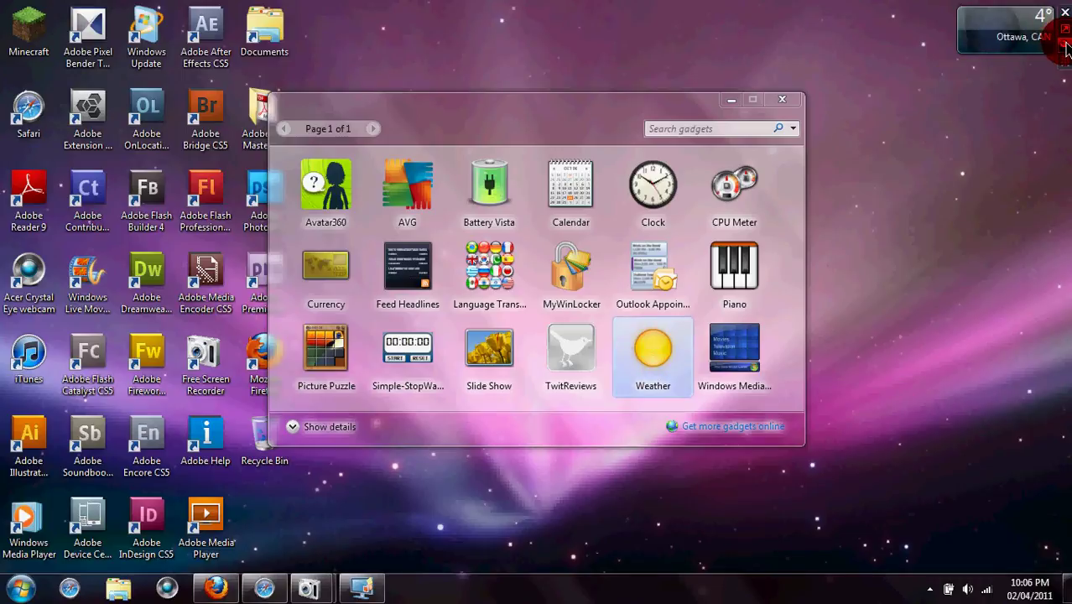
{"action": "left_click", "coordinate": [728, 97]}
Enlarge the Weather gadget to show the forecast, then return it to small size.
{"action": "mouse_move", "coordinate": [1065, 25]}
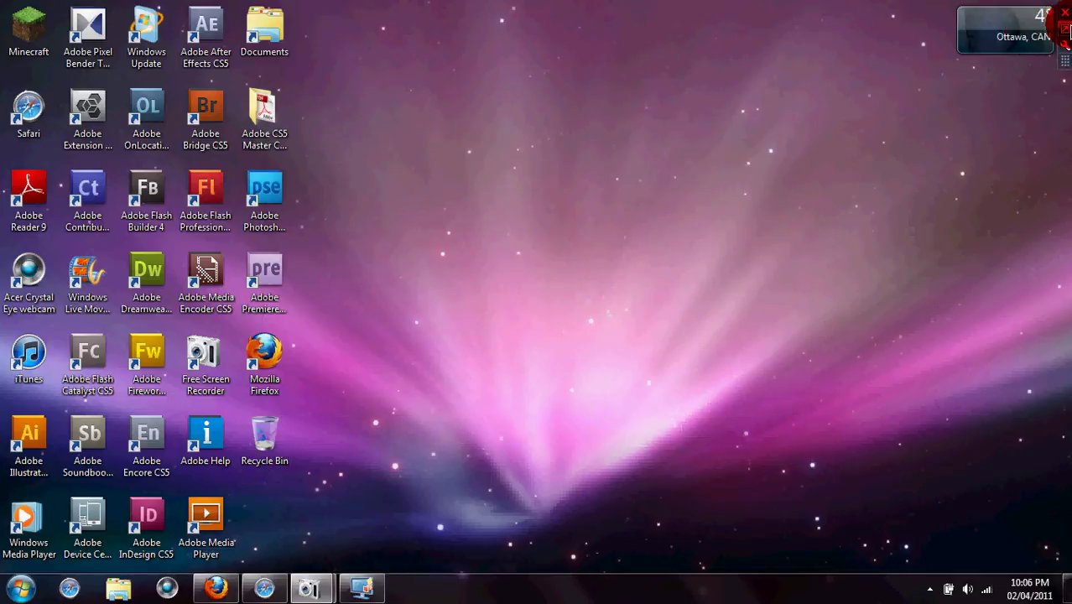
{"action": "left_click", "coordinate": [1065, 29]}
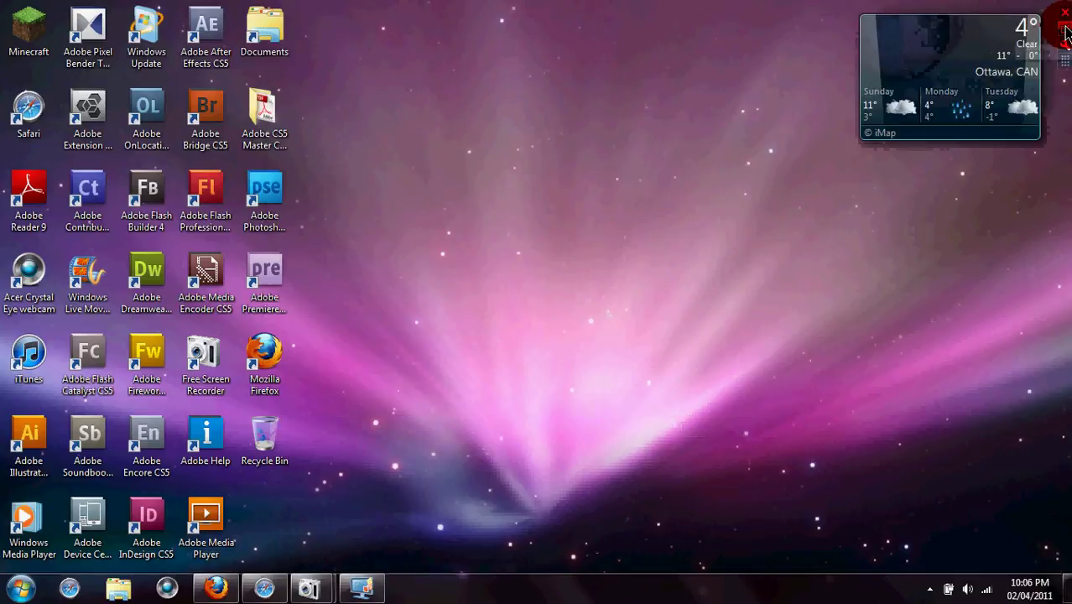
{"action": "left_click", "coordinate": [1066, 31]}
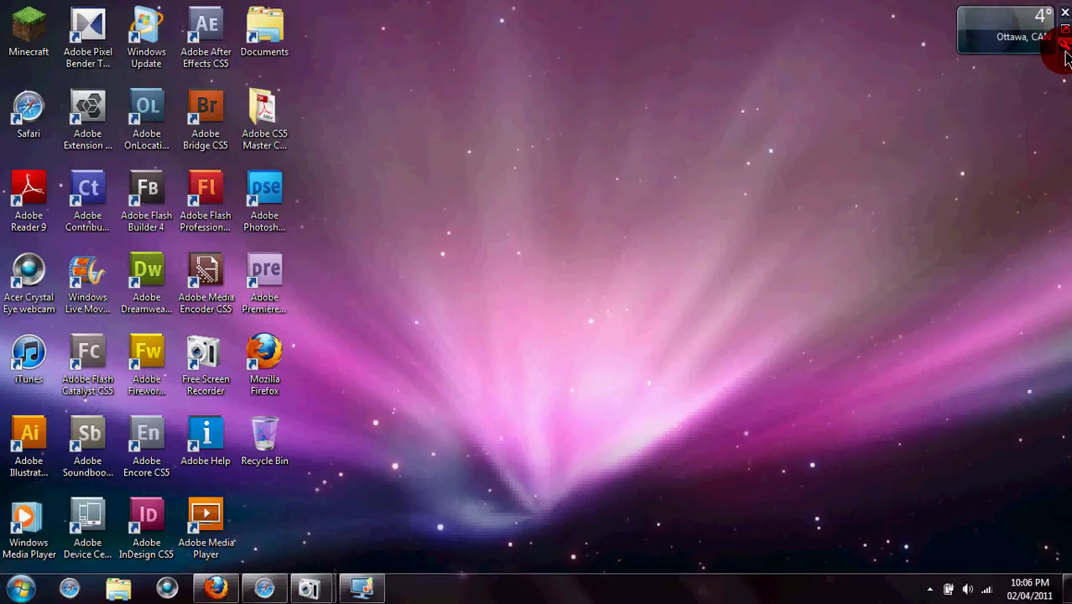
In the Weather gadget's options, search for the location 'Winnipeg, Manito'.
{"action": "left_click", "coordinate": [1066, 49]}
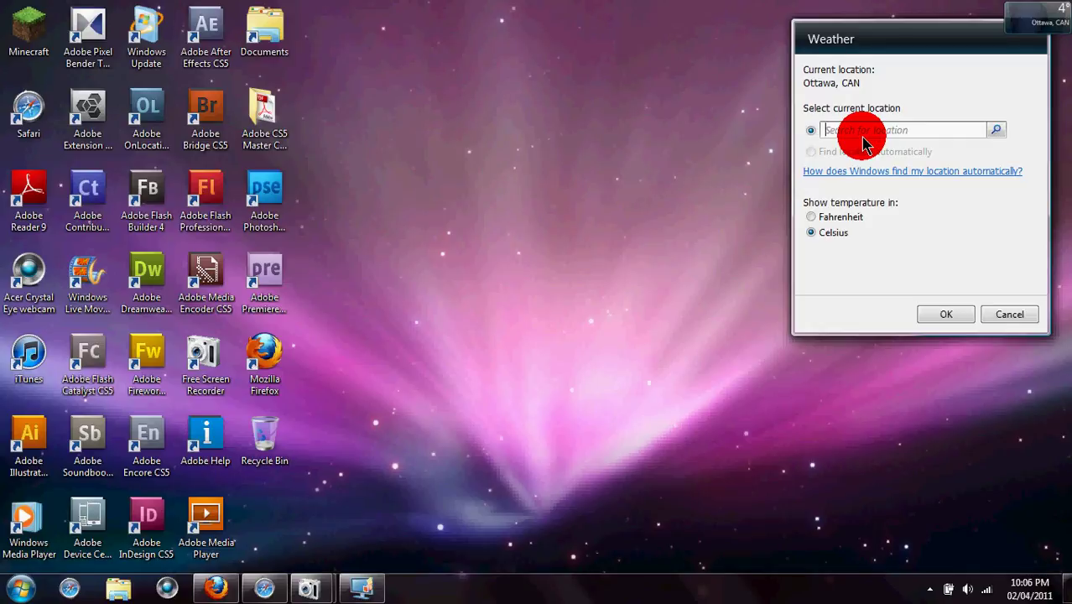
{"action": "key", "text": "Caps_Lock"}
{"action": "type", "text": "W"}
{"action": "key", "text": "Caps_Lock"}
{"action": "type", "text": "innipeg,"}
{"action": "key", "text": "Caps_Lock"}
{"action": "type", "text": "M"}
{"action": "key", "text": "Caps_Lock"}
{"action": "type", "text": "anitoba"}
{"action": "left_click", "coordinate": [997, 130]}
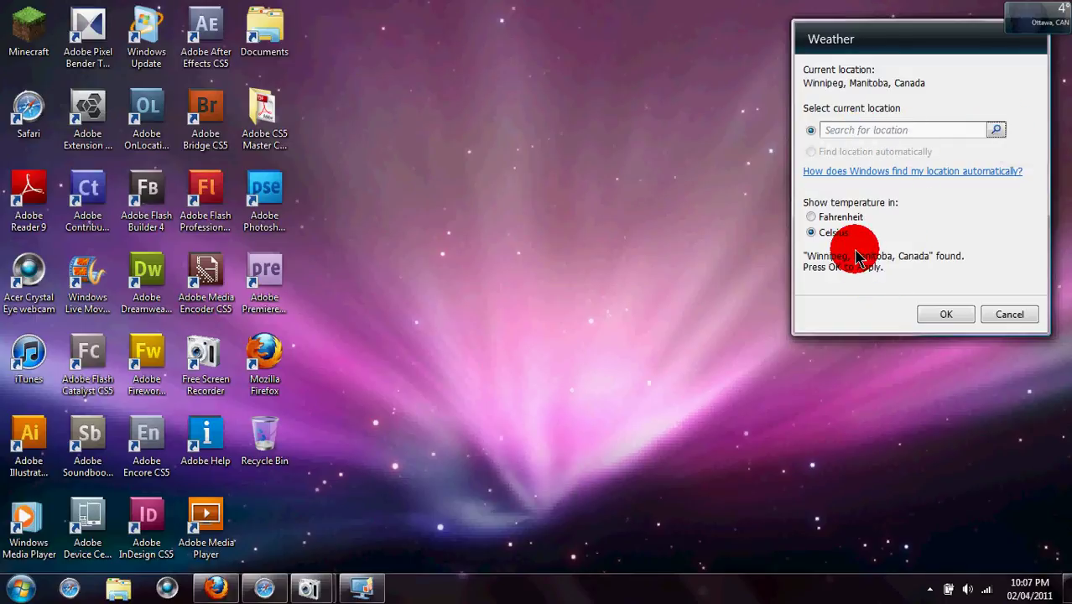
Keep Celsius and confirm Winnipeg, Manitoba as the gadget's location.
{"action": "left_click", "coordinate": [823, 220]}
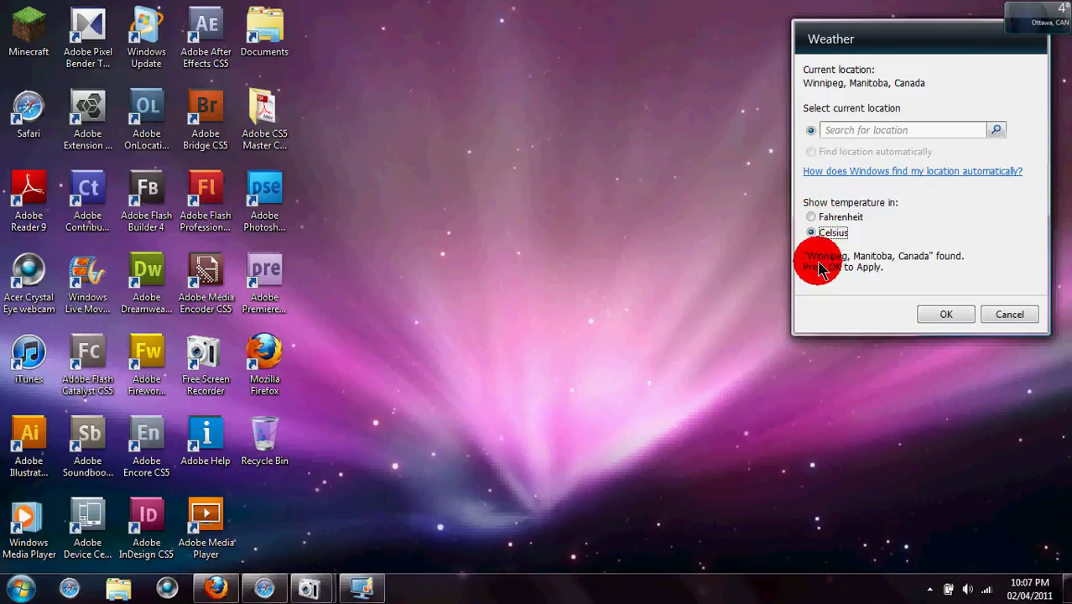
{"action": "left_click", "coordinate": [937, 315]}
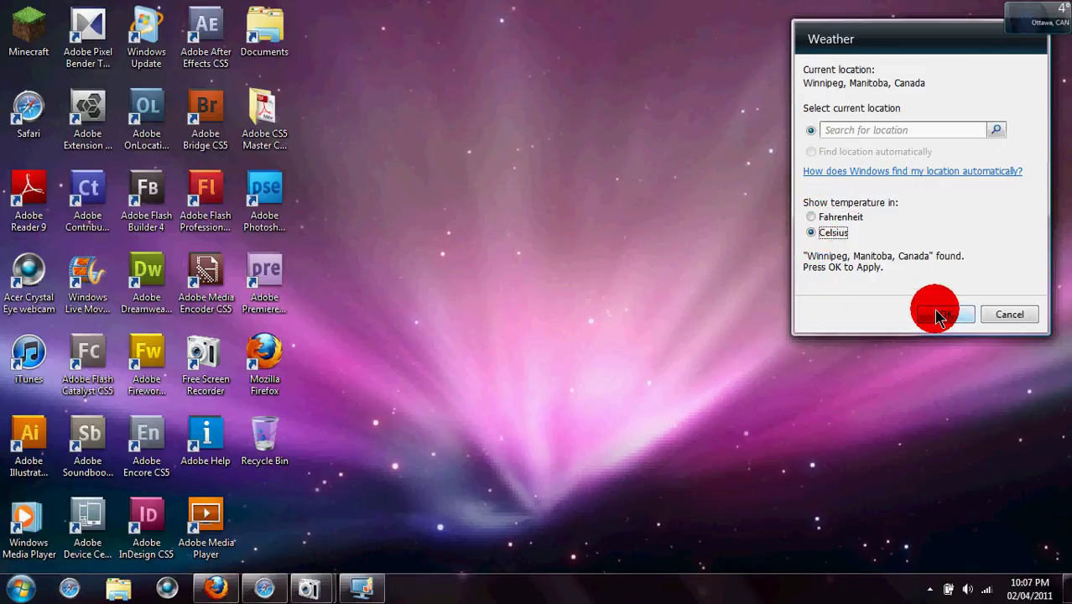
{"action": "mouse_move", "coordinate": [1007, 55]}
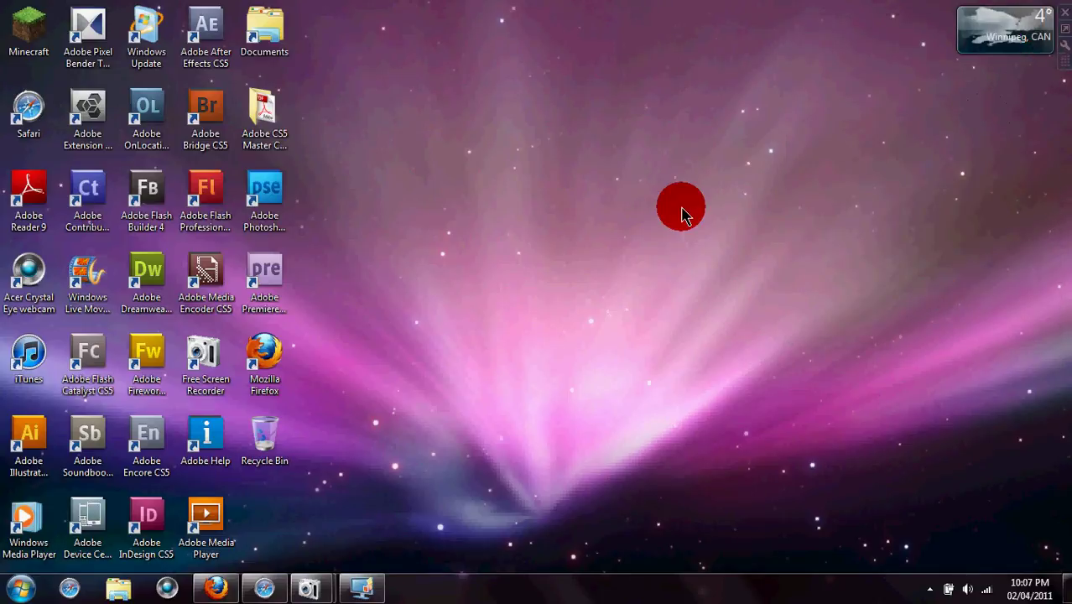
Reopen the Gadget Gallery and follow 'Get more gadgets online' to Microsoft's gadgets page.
{"action": "right_click", "coordinate": [682, 208]}
{"action": "left_click", "coordinate": [728, 397]}
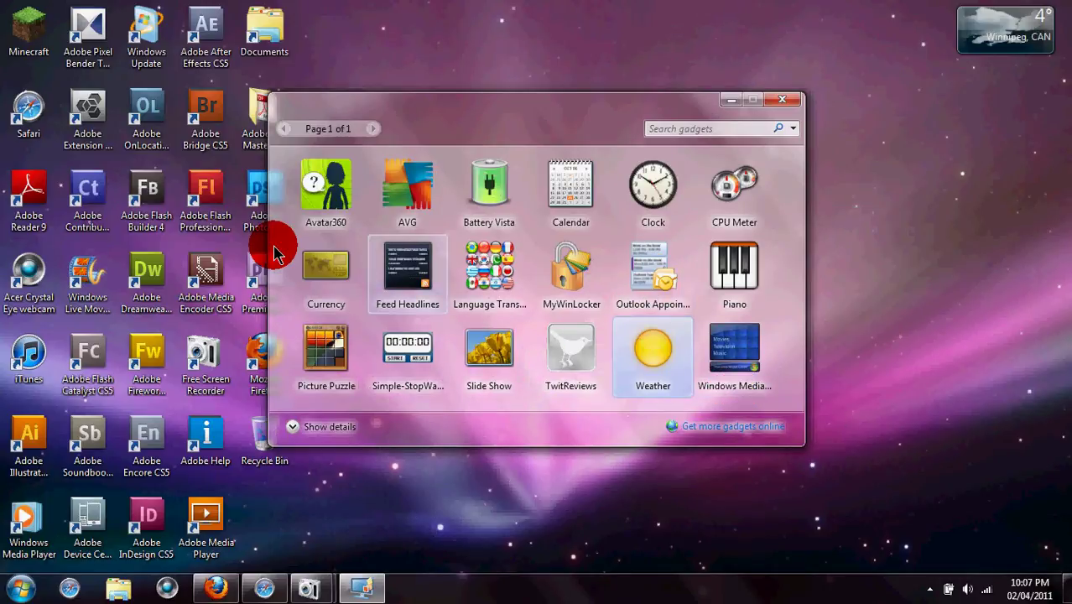
{"action": "left_click", "coordinate": [719, 428]}
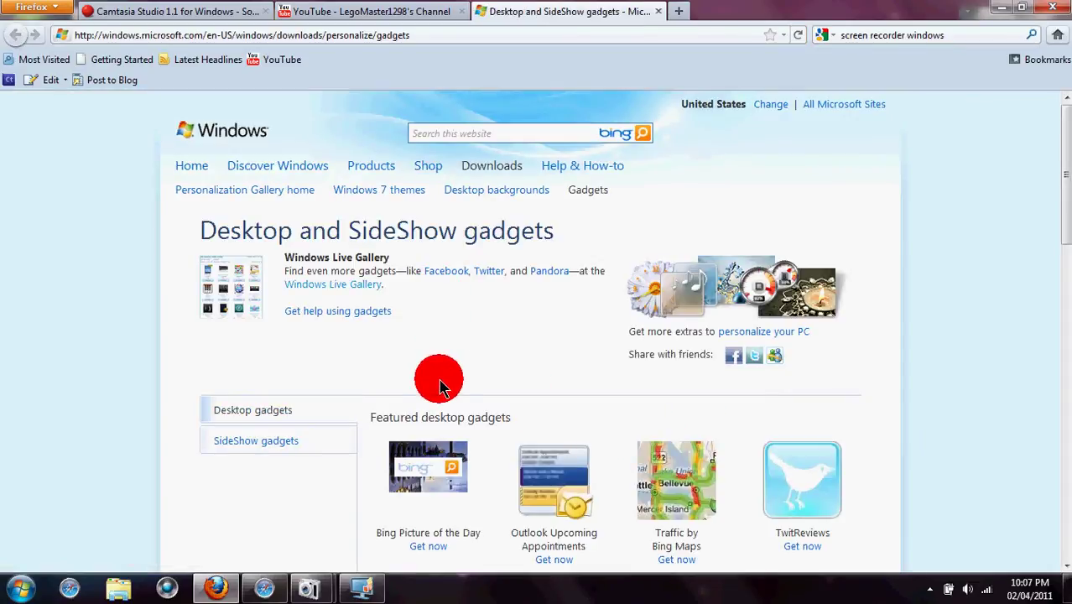
Scroll the gadgets page to the Featured desktop gadgets, including Bing Picture of the Day.
{"action": "scroll", "coordinate": [453, 376], "scroll_direction": "down", "scroll_amount": 4}
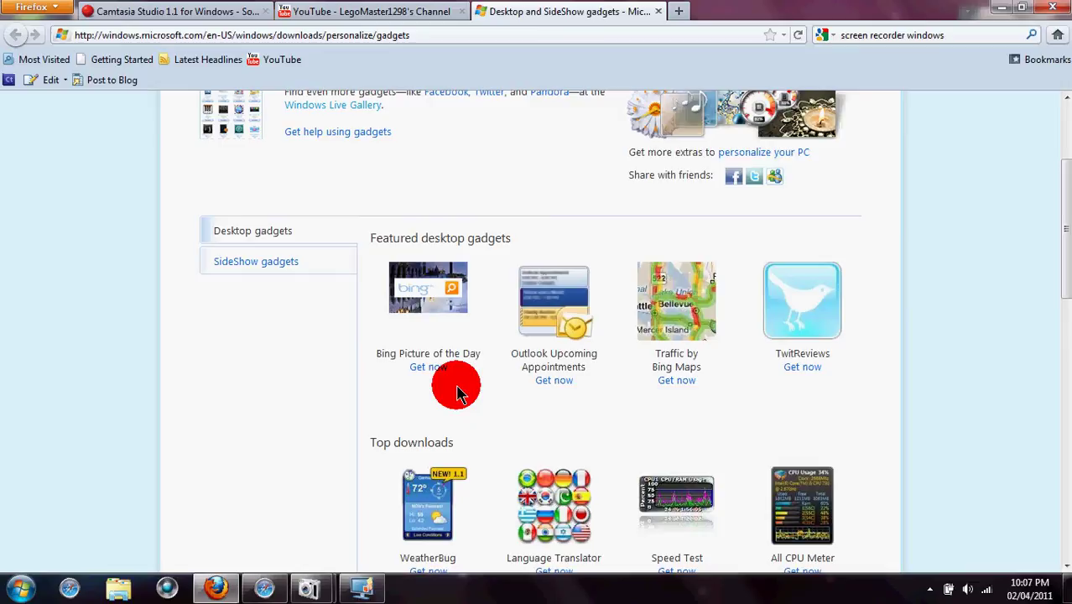
{"action": "scroll", "coordinate": [455, 379], "scroll_direction": "down", "scroll_amount": 5}
{"action": "scroll", "coordinate": [458, 394], "scroll_direction": "down", "scroll_amount": 2}
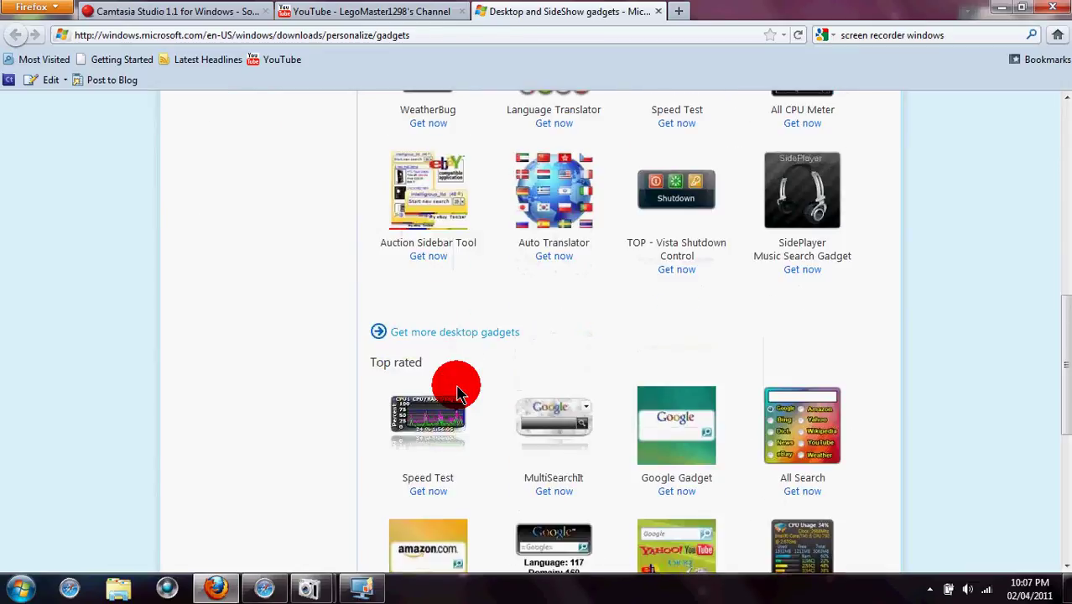
{"action": "scroll", "coordinate": [458, 394], "scroll_direction": "down", "scroll_amount": 5}
{"action": "scroll", "coordinate": [457, 394], "scroll_direction": "up", "scroll_amount": 6}
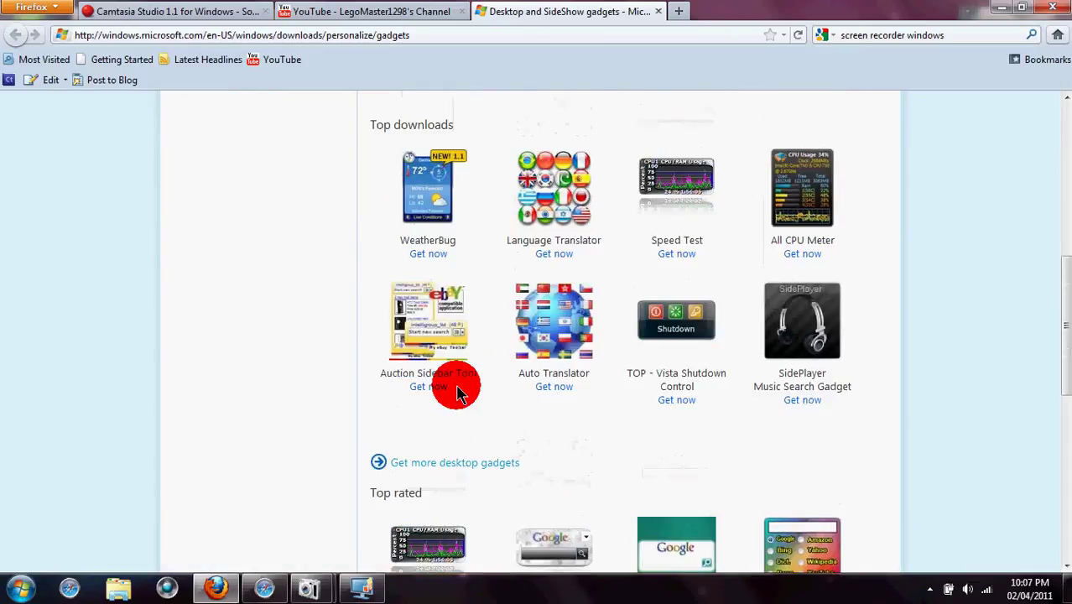
{"action": "scroll", "coordinate": [460, 386], "scroll_direction": "down", "scroll_amount": 1}
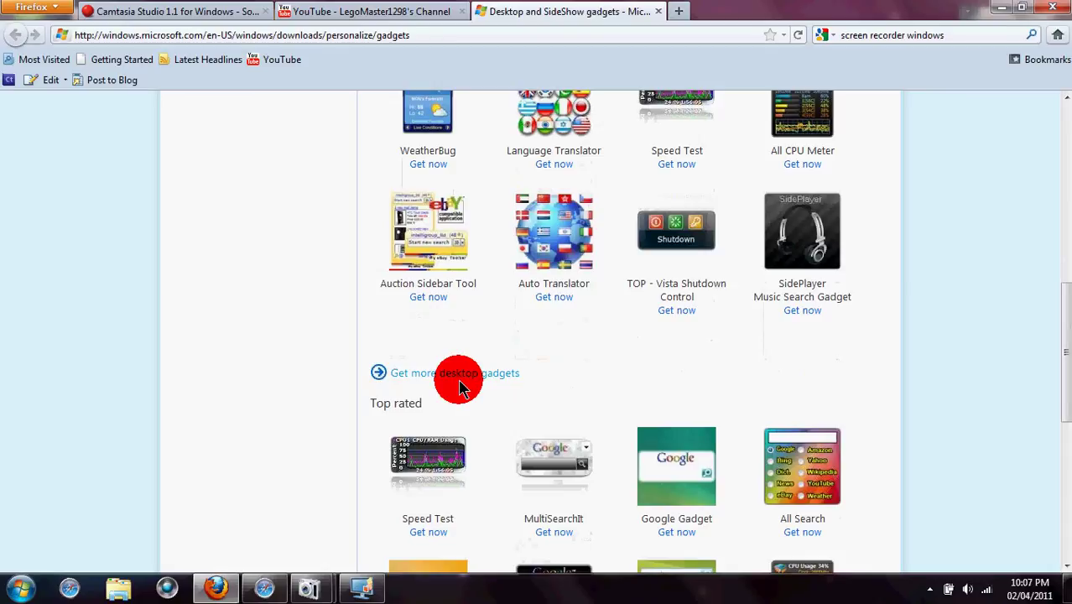
{"action": "scroll", "coordinate": [503, 384], "scroll_direction": "down", "scroll_amount": 2}
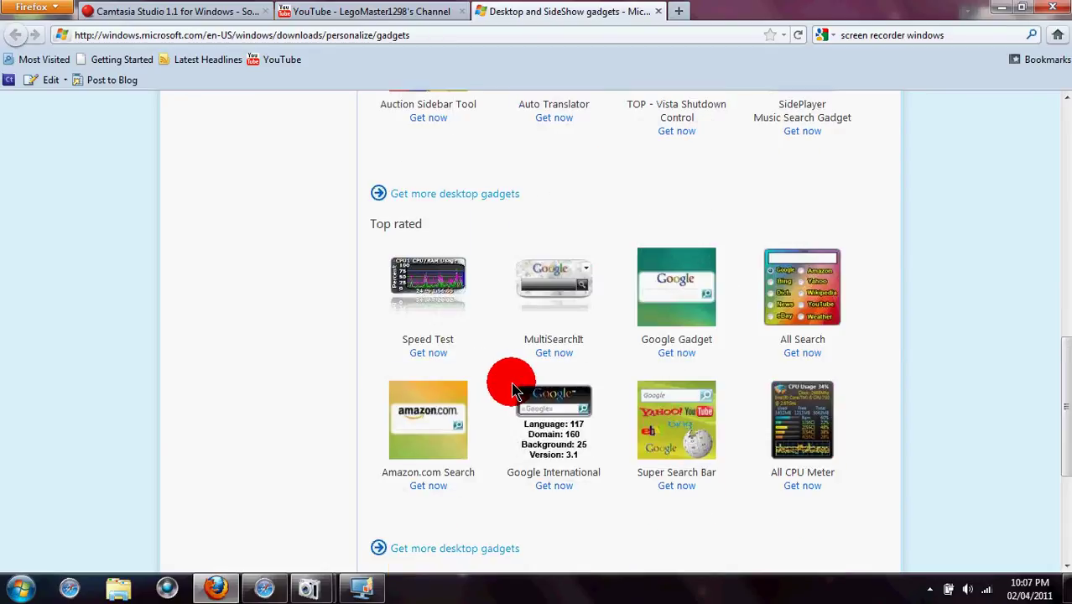
{"action": "scroll", "coordinate": [514, 390], "scroll_direction": "down", "scroll_amount": 1}
{"action": "scroll", "coordinate": [514, 390], "scroll_direction": "up", "scroll_amount": 2}
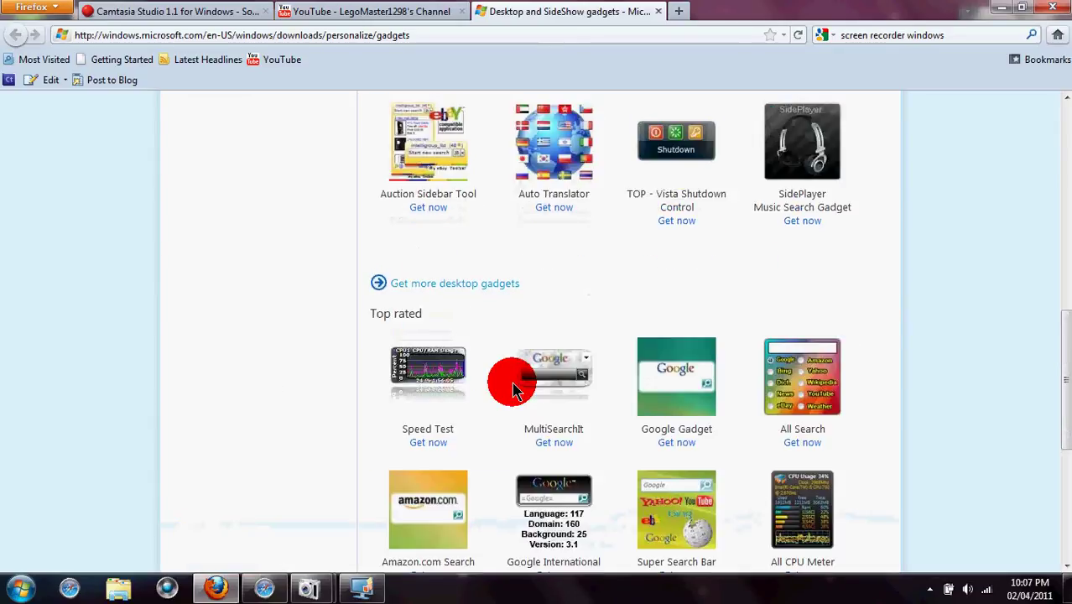
{"action": "scroll", "coordinate": [514, 390], "scroll_direction": "up", "scroll_amount": 3}
{"action": "scroll", "coordinate": [514, 390], "scroll_direction": "up", "scroll_amount": 4}
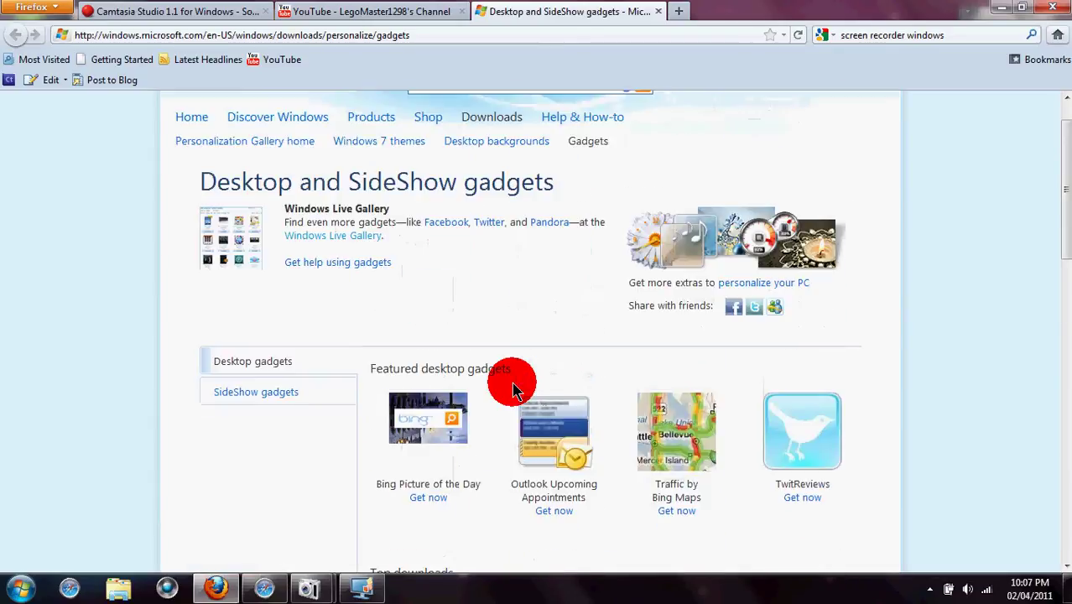
{"action": "scroll", "coordinate": [514, 390], "scroll_direction": "down", "scroll_amount": 1}
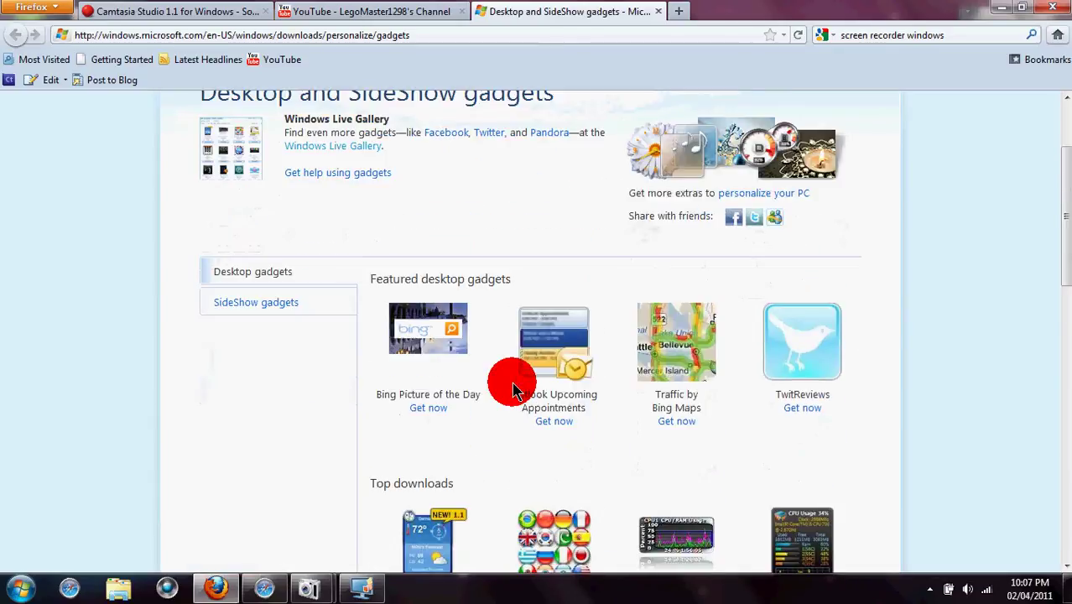
Download BingGadgetv2.gadget for Bing Picture of the Day, opening it with Windows Desktop Gadgets.
{"action": "left_click", "coordinate": [429, 409]}
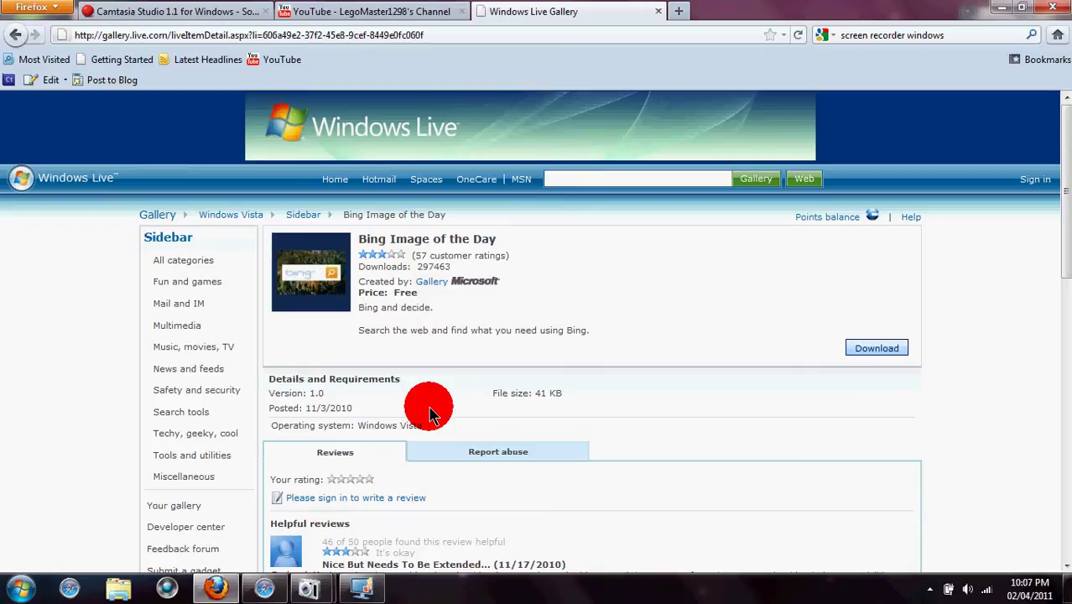
{"action": "left_click", "coordinate": [864, 350]}
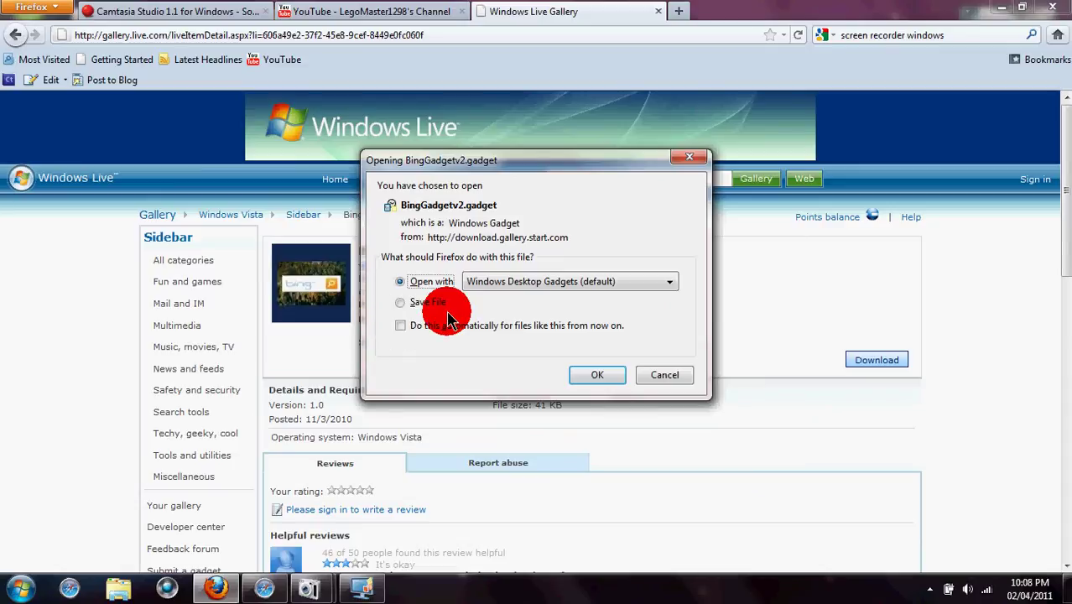
{"action": "left_click", "coordinate": [545, 285]}
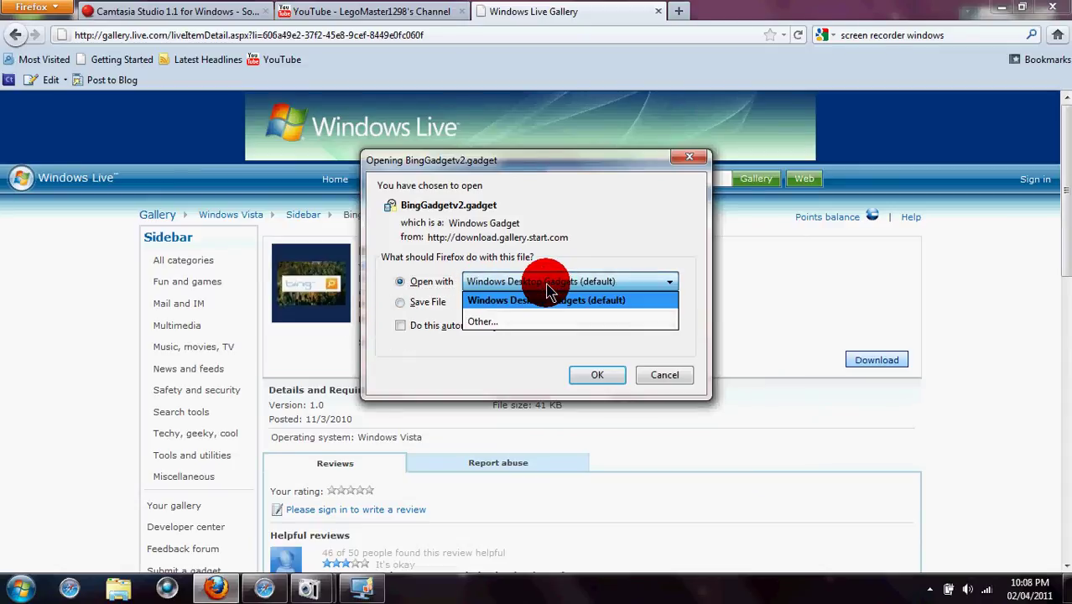
{"action": "left_click", "coordinate": [634, 239]}
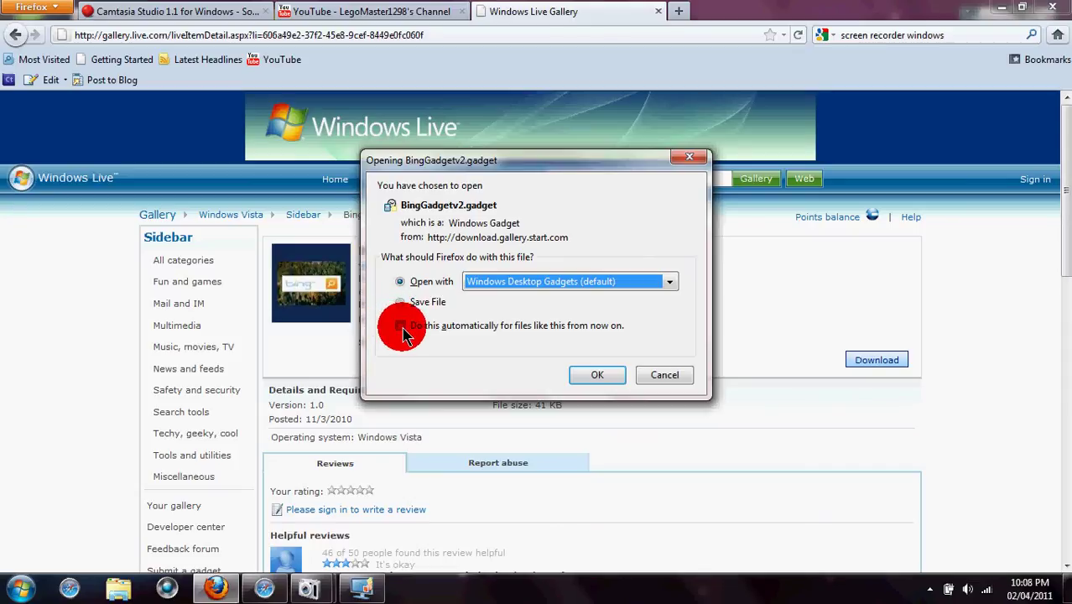
{"action": "left_click", "coordinate": [594, 375]}
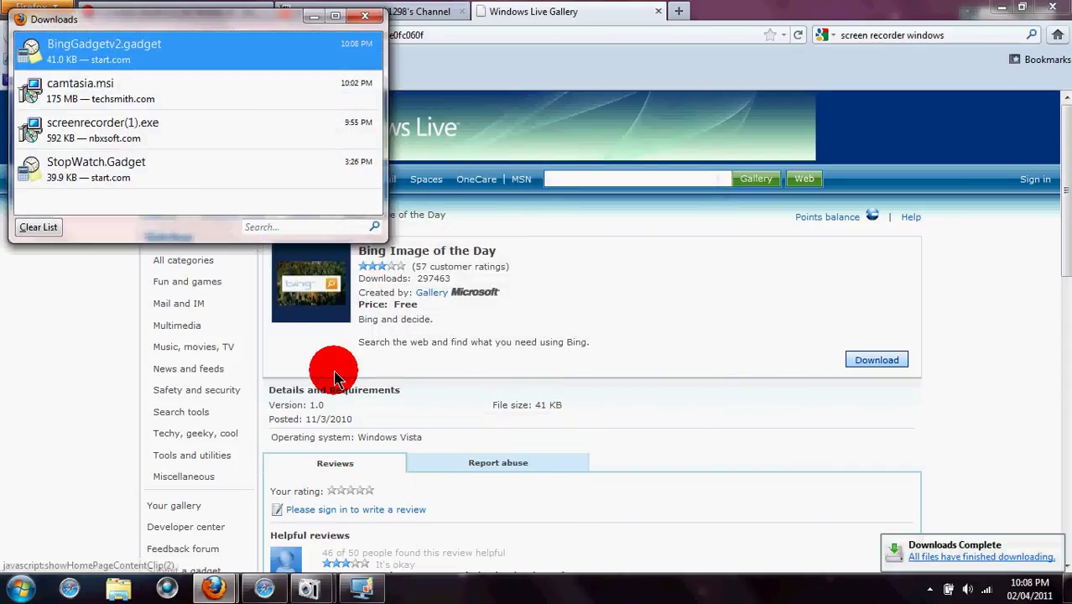
Install the Bing gadget, minimize Firefox, and close the Downloads list and gadget gallery.
{"action": "double_click", "coordinate": [185, 68]}
{"action": "left_click", "coordinate": [564, 306]}
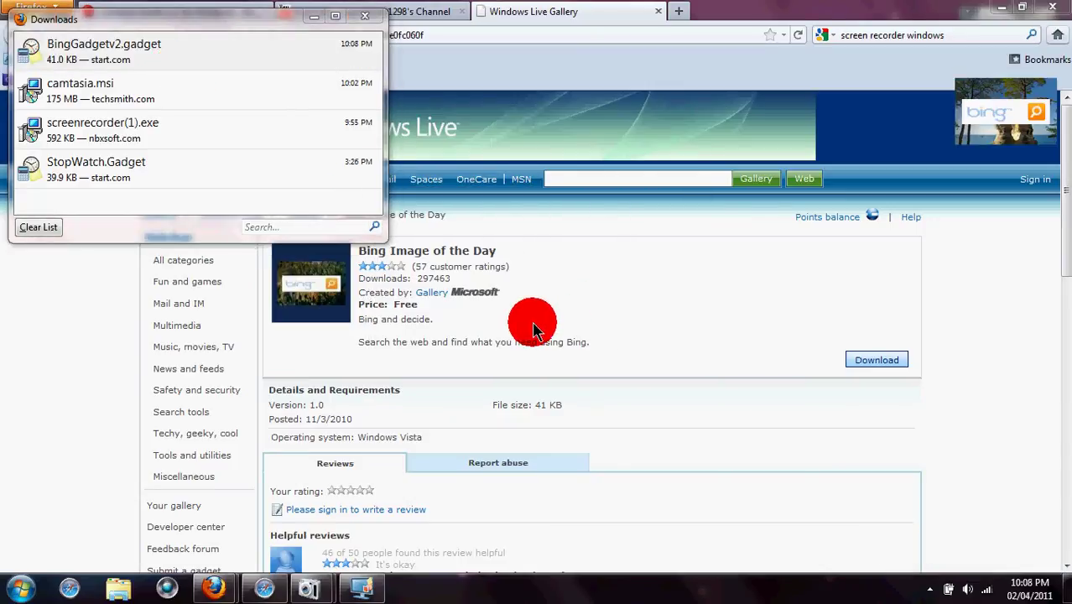
{"action": "mouse_move", "coordinate": [1047, 137]}
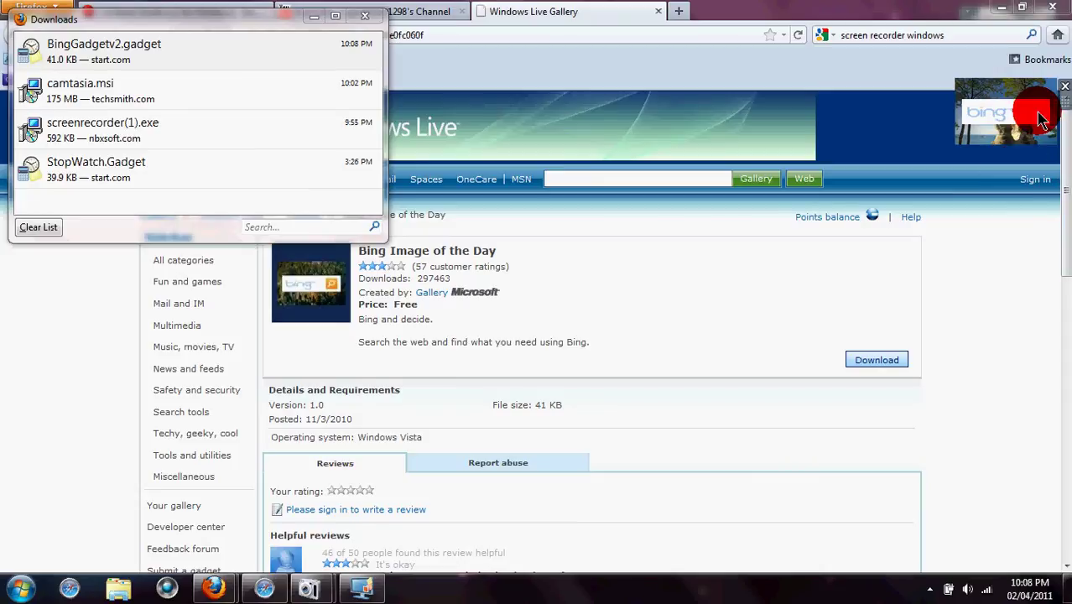
{"action": "left_click", "coordinate": [969, 14]}
{"action": "left_click", "coordinate": [1000, 12]}
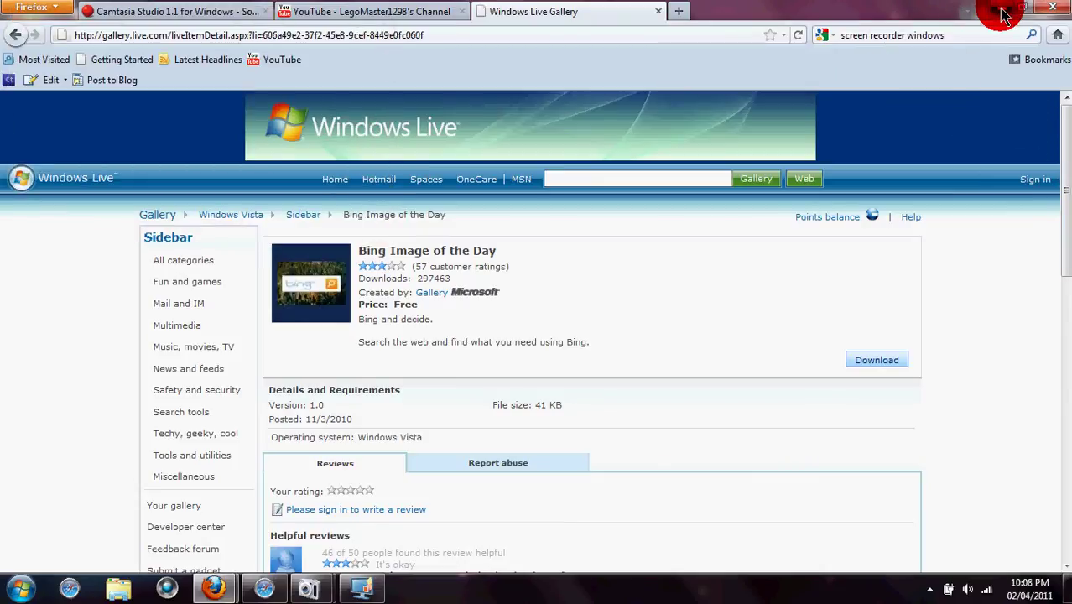
{"action": "left_click", "coordinate": [1001, 10]}
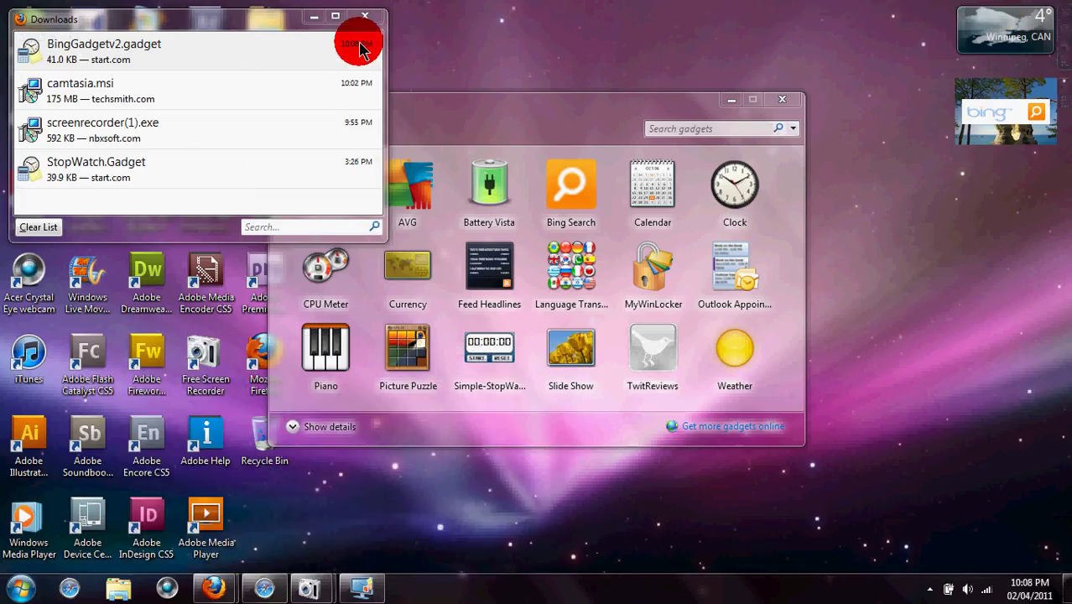
{"action": "left_click", "coordinate": [366, 18]}
{"action": "left_click", "coordinate": [733, 101]}
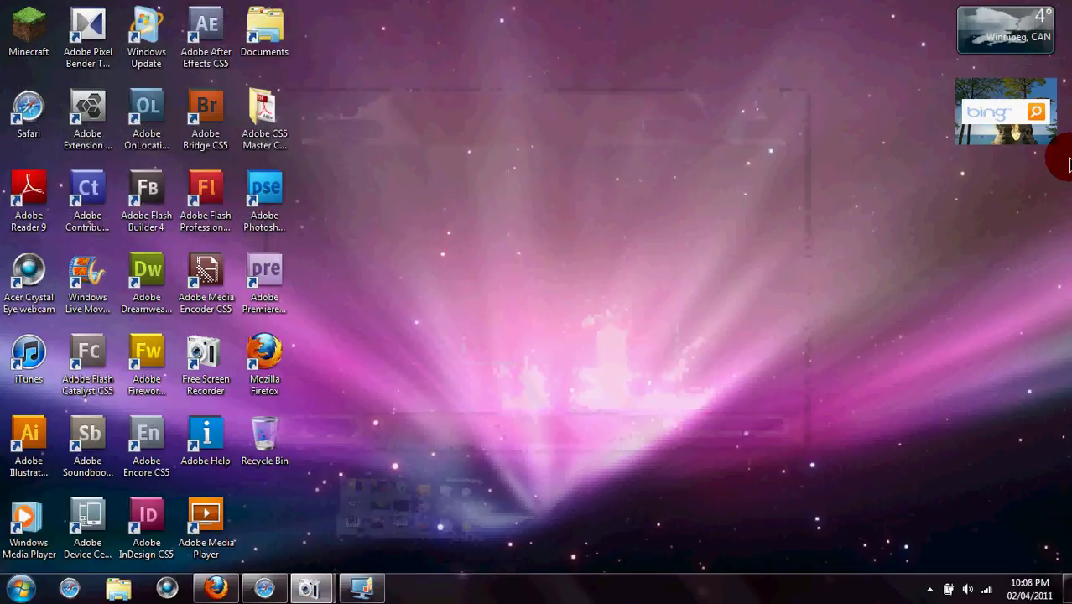
Search Bing for 'Dogs' from the desktop Bing gadget.
{"action": "left_click", "coordinate": [1002, 117]}
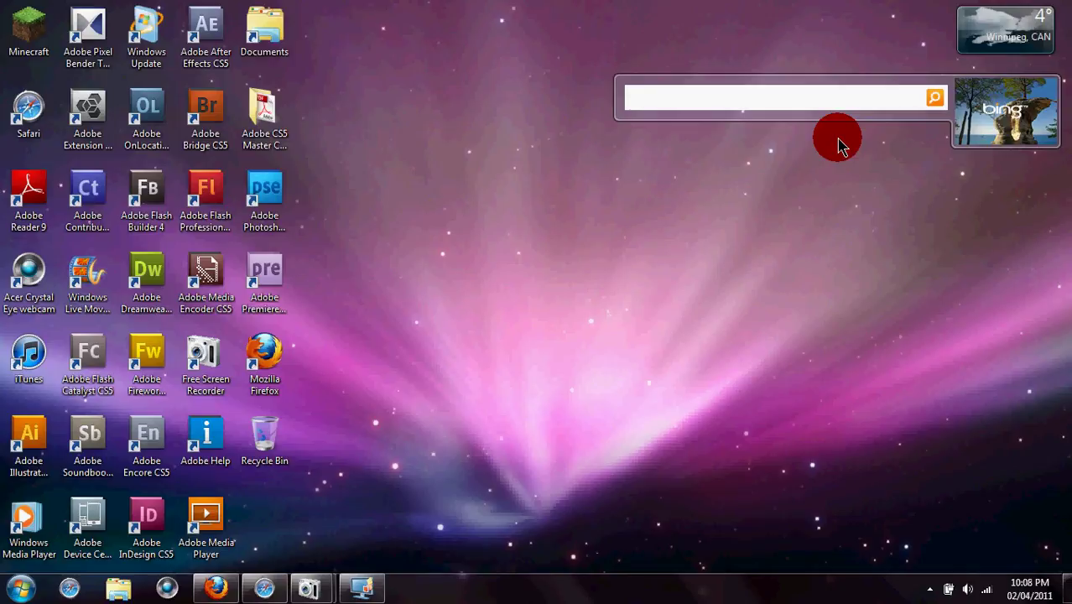
{"action": "key", "text": "Caps_Lock"}
{"action": "type", "text": "Do"}
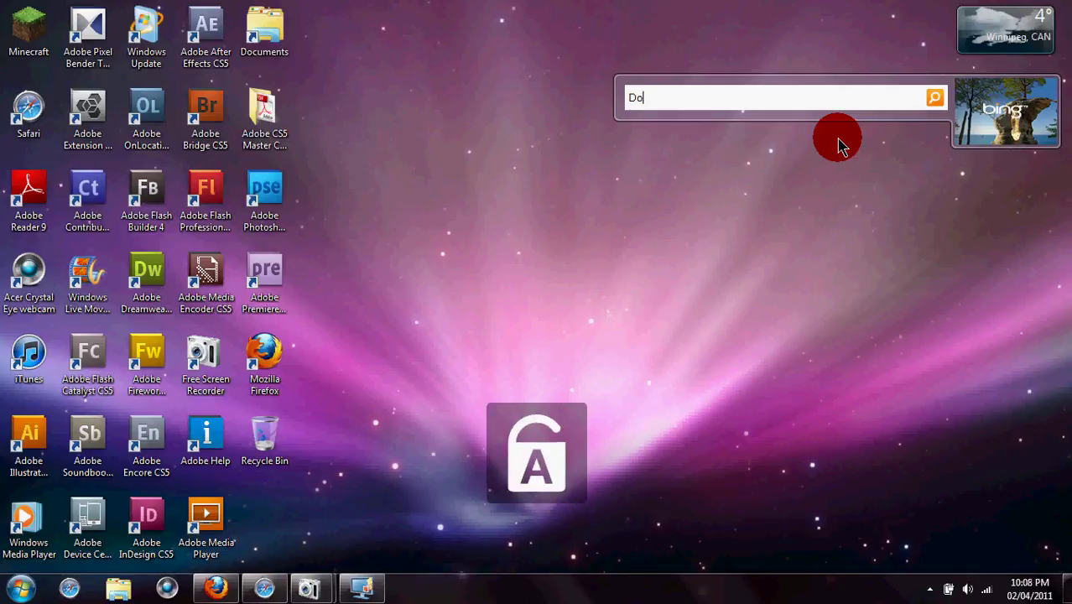
{"action": "type", "text": "gs"}
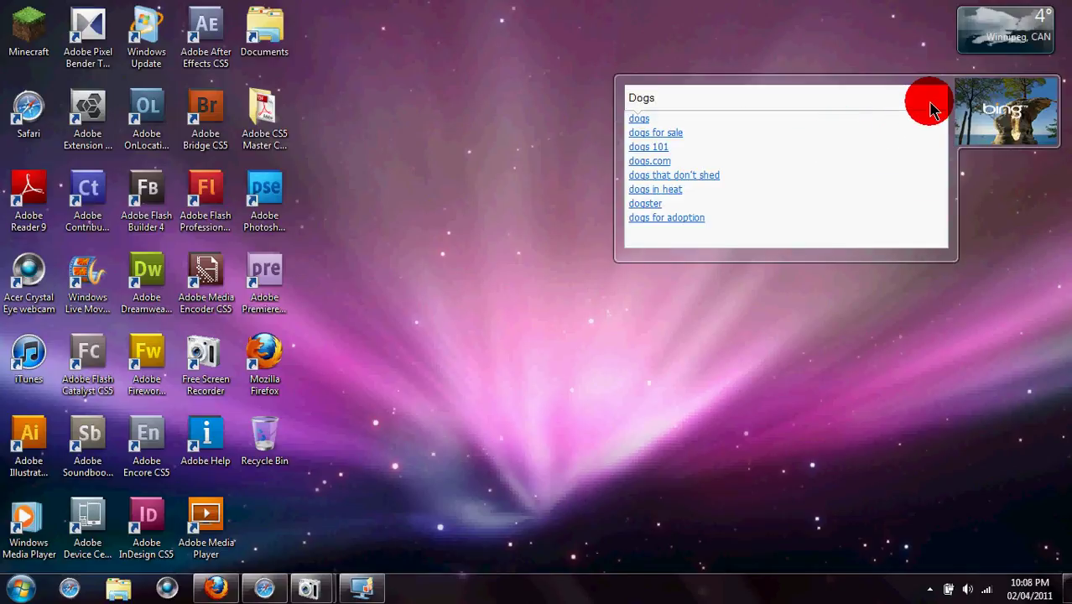
{"action": "left_click", "coordinate": [931, 108]}
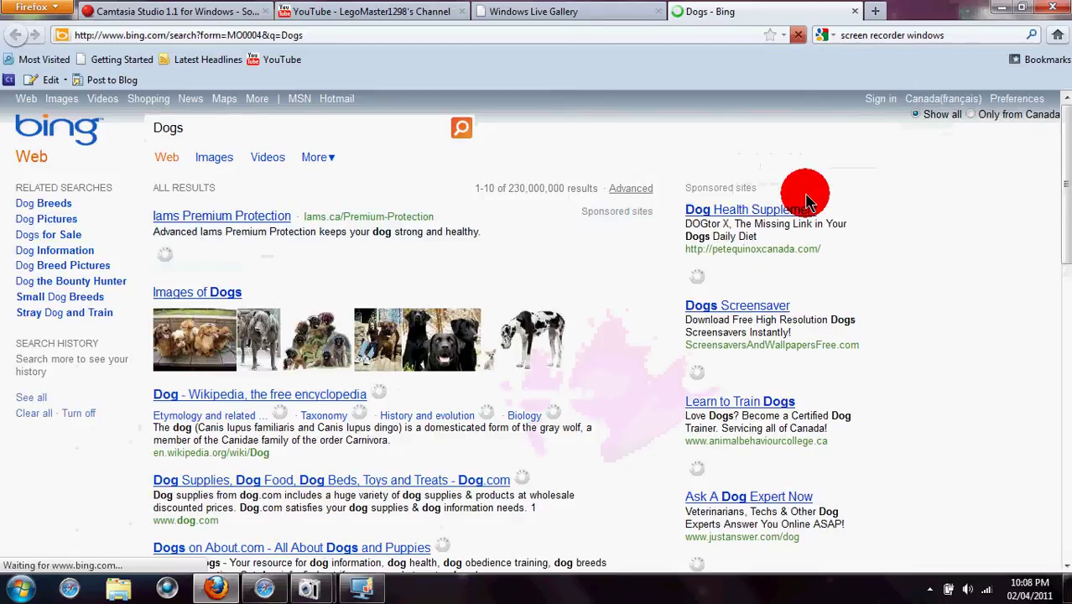
Cancel closing Firefox's tabs and minimize it to reveal the Weather and Bing gadgets.
{"action": "left_click", "coordinate": [1061, 8]}
{"action": "left_click", "coordinate": [566, 321]}
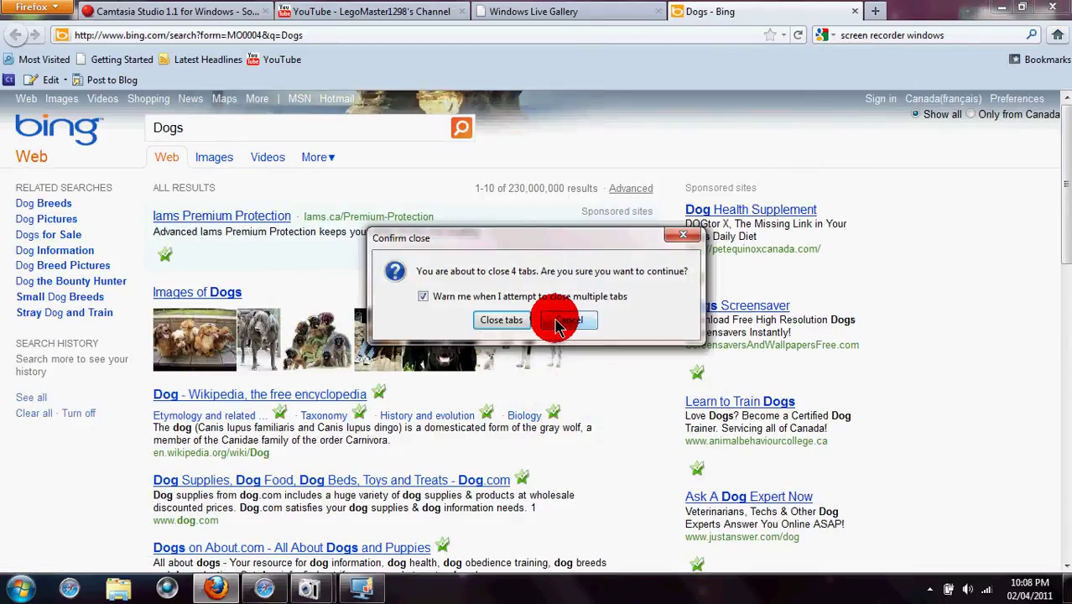
{"action": "left_click", "coordinate": [1001, 8]}
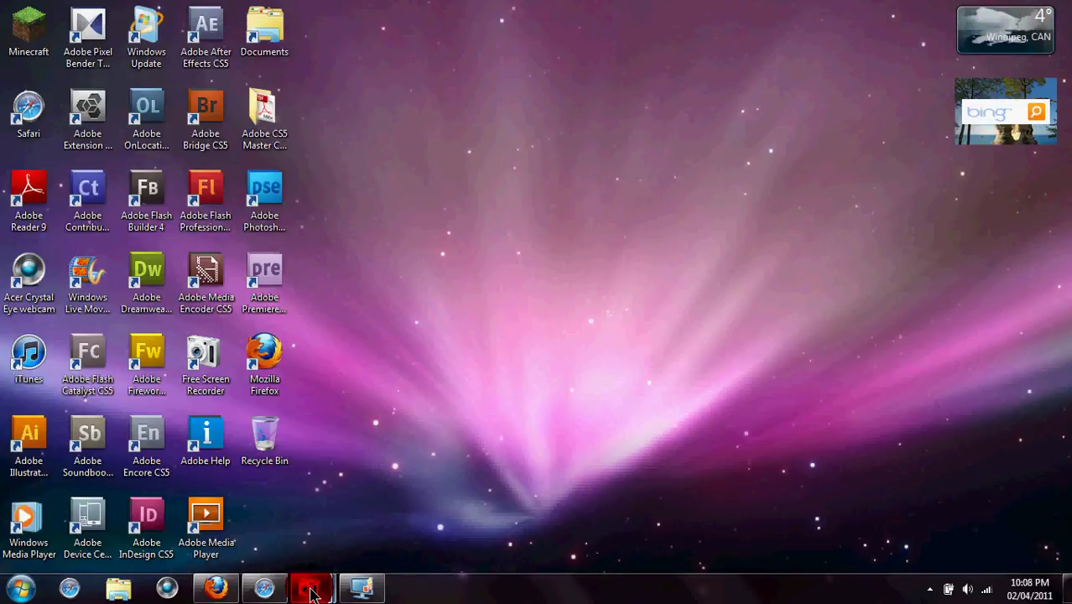
{"action": "mouse_move", "coordinate": [307, 590]}
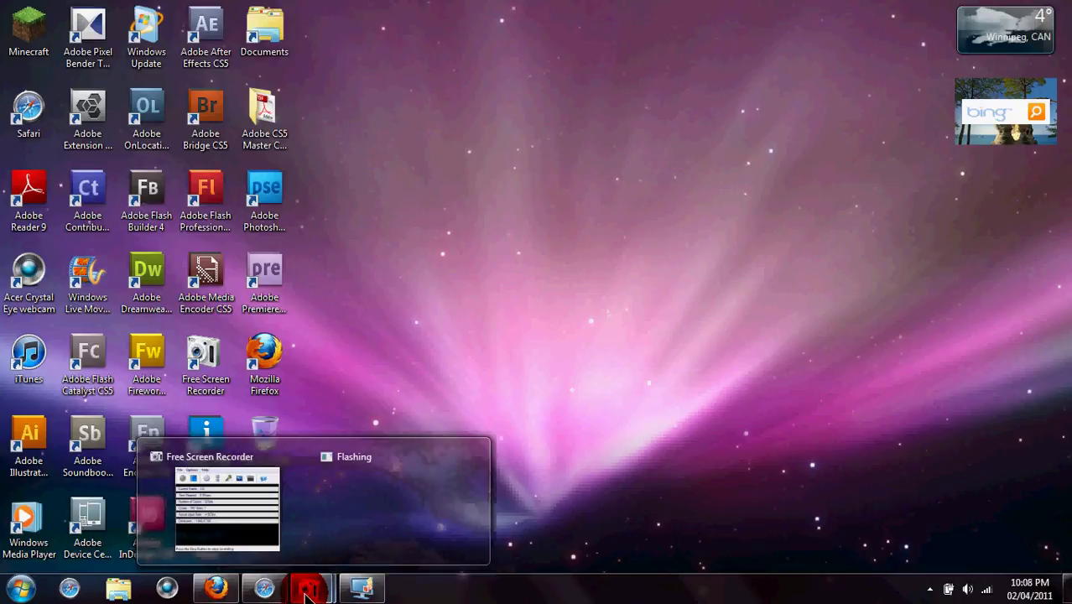